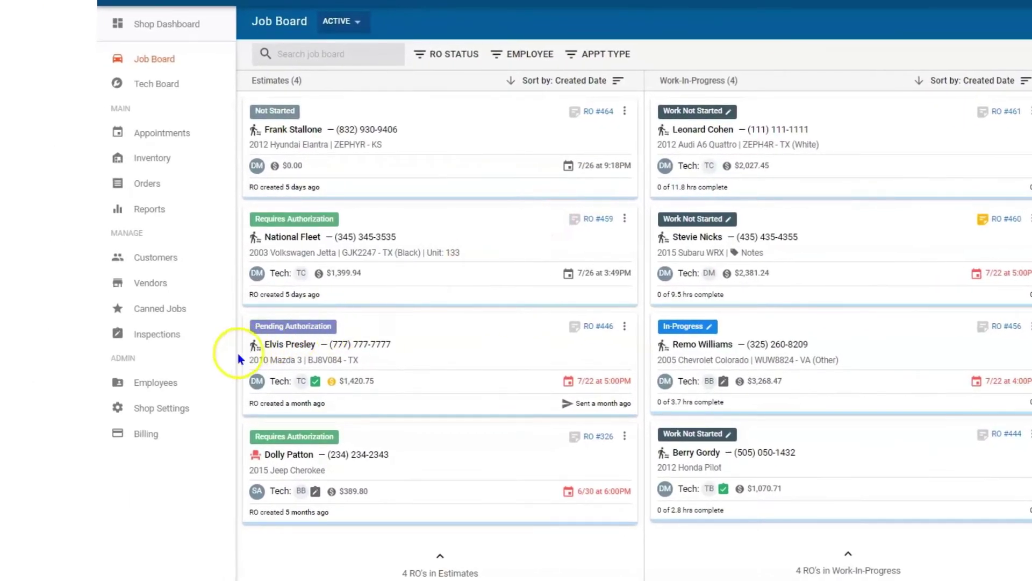
# Go to the Employees list and start a new employee record
pyautogui.click(87, 350)
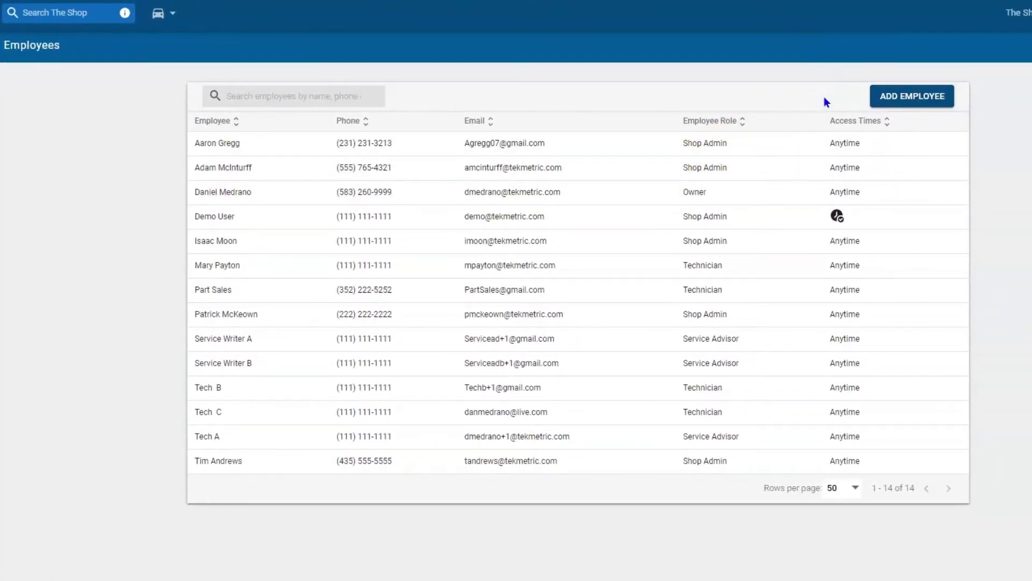
pyautogui.click(881, 103)
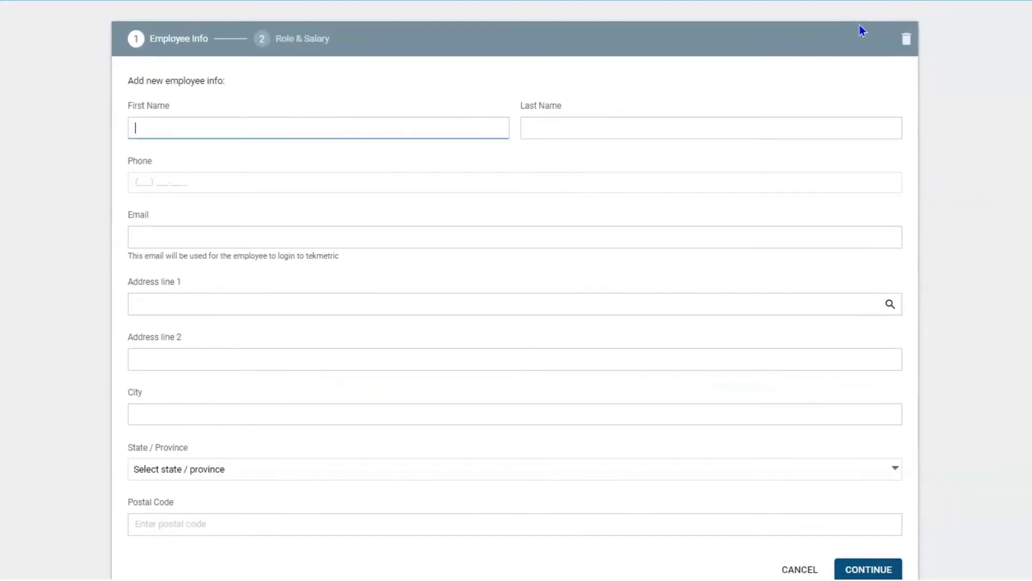
# Fill in the employee's first name, last name, phone number and e-mail, then continue to Role & Salary
pyautogui.write('Remo')
pyautogui.press('Tab')
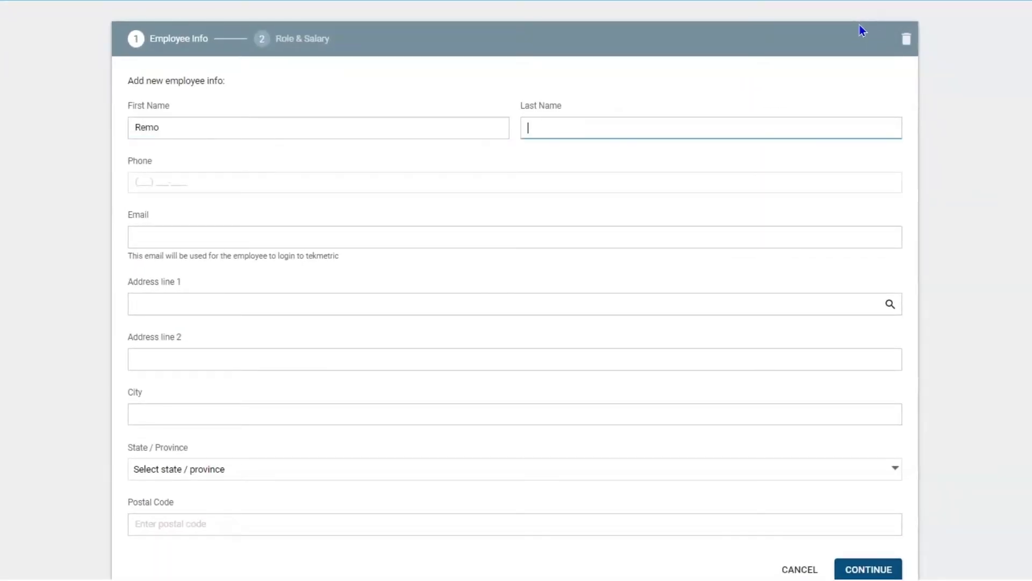
pyautogui.write('Williams')
pyautogui.press('Tab')
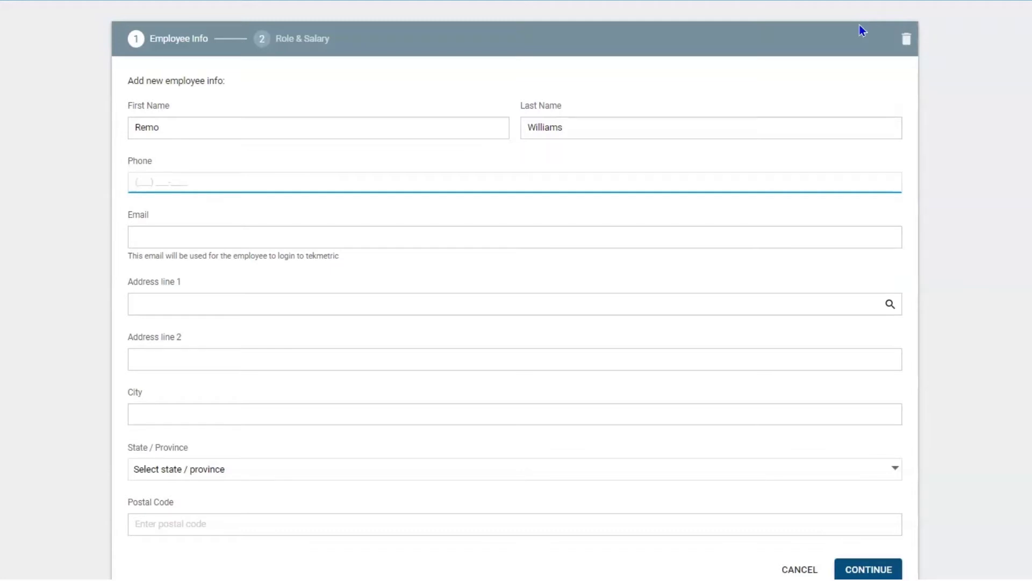
pyautogui.write('999) 999-9999')
pyautogui.press('Tab')
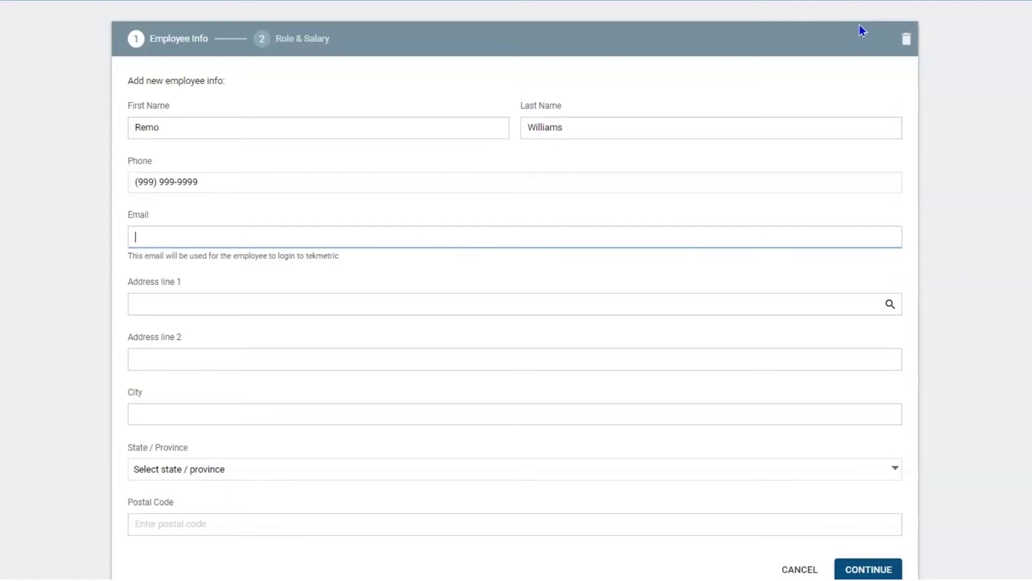
pyautogui.hotkey('ctrl', 'v')
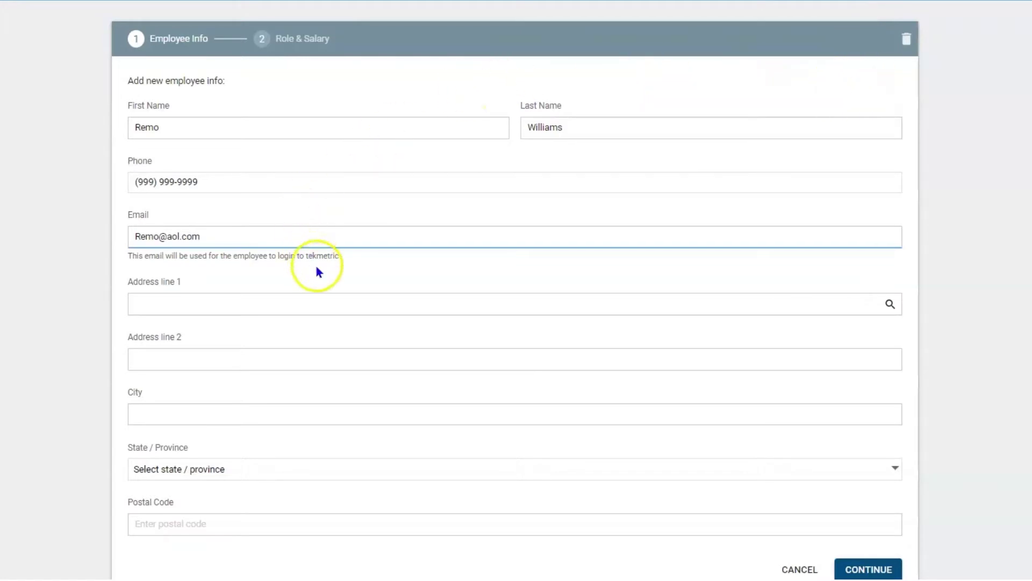
pyautogui.scroll(-1, 514, 332)
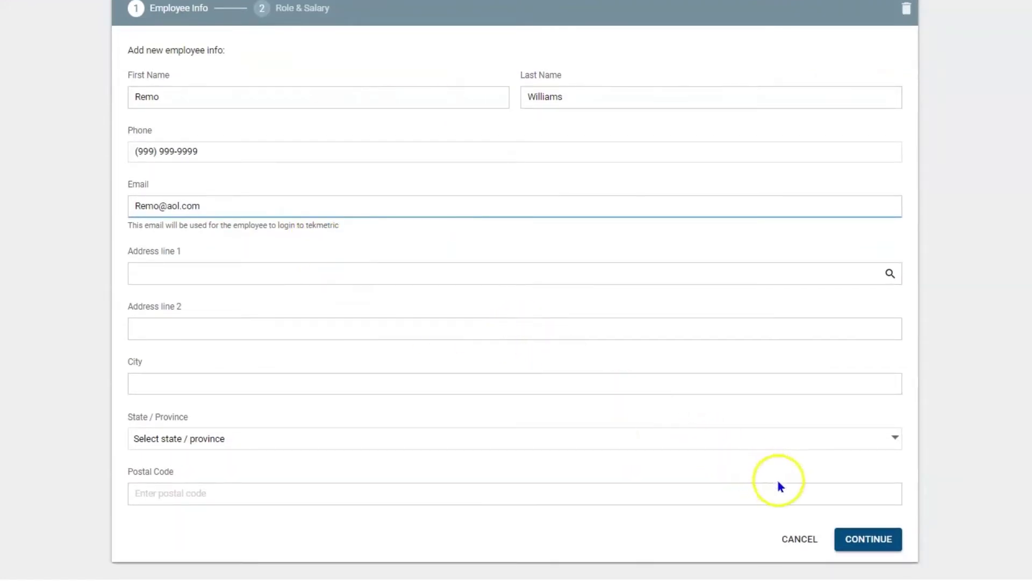
pyautogui.click(867, 540)
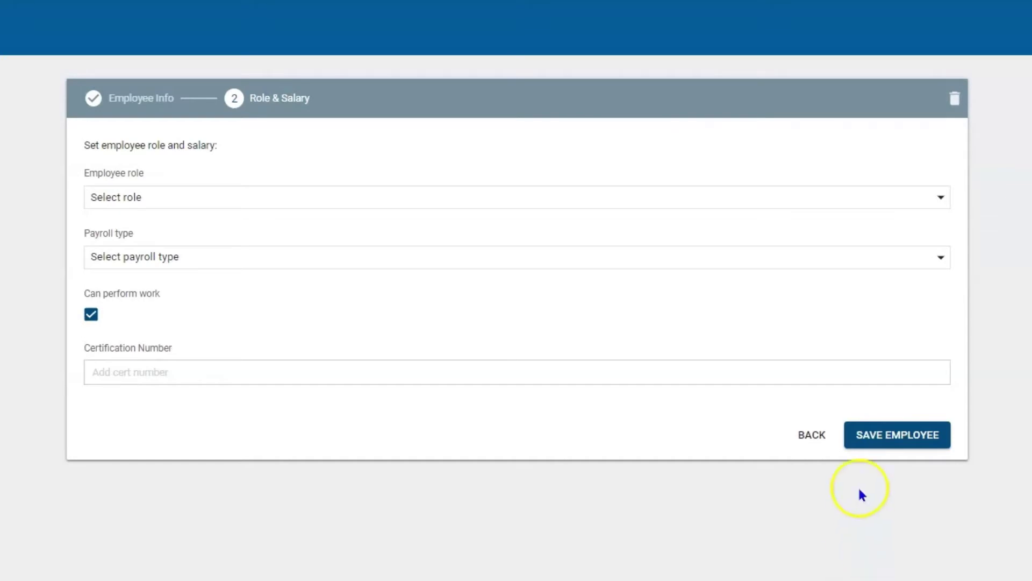
# Set the role to Technician with Flat Rate payroll of $25
pyautogui.click(894, 200)
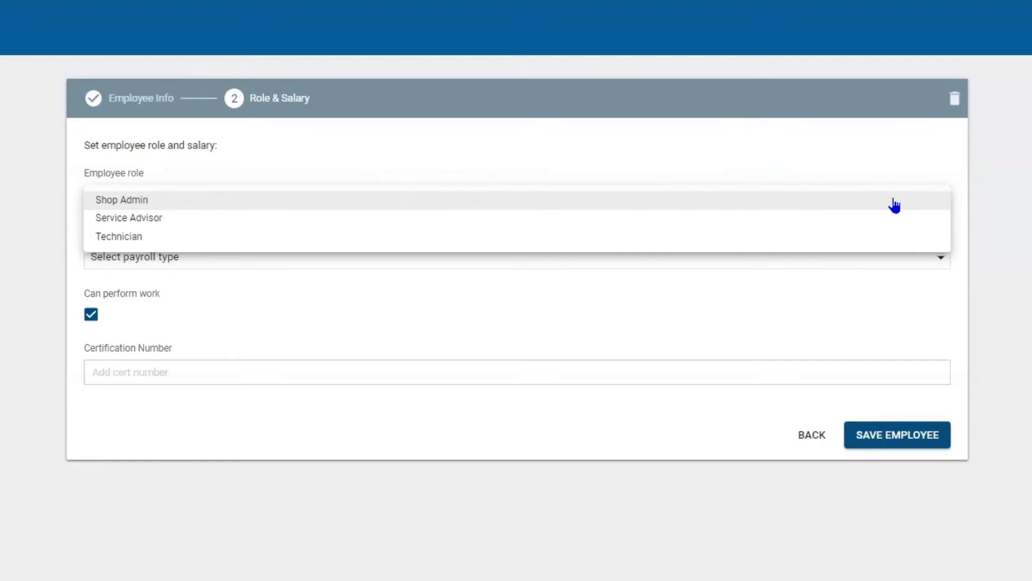
pyautogui.click(488, 237)
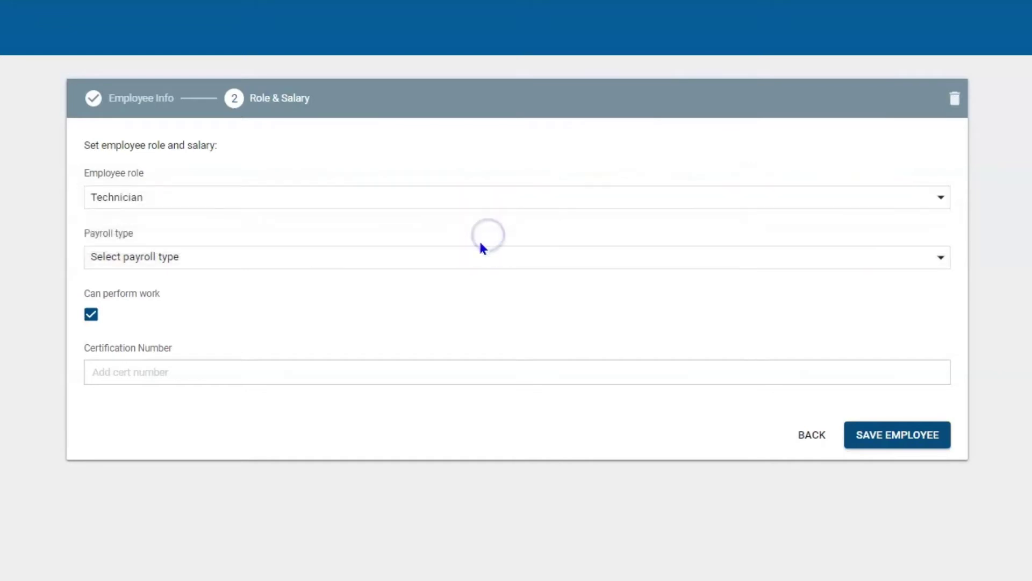
pyautogui.click(463, 257)
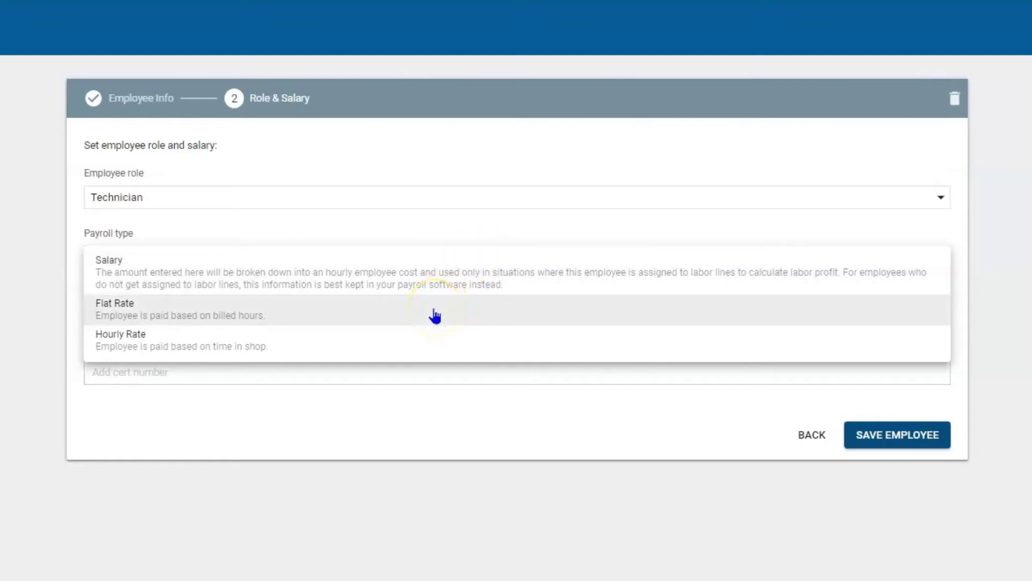
pyautogui.click(412, 352)
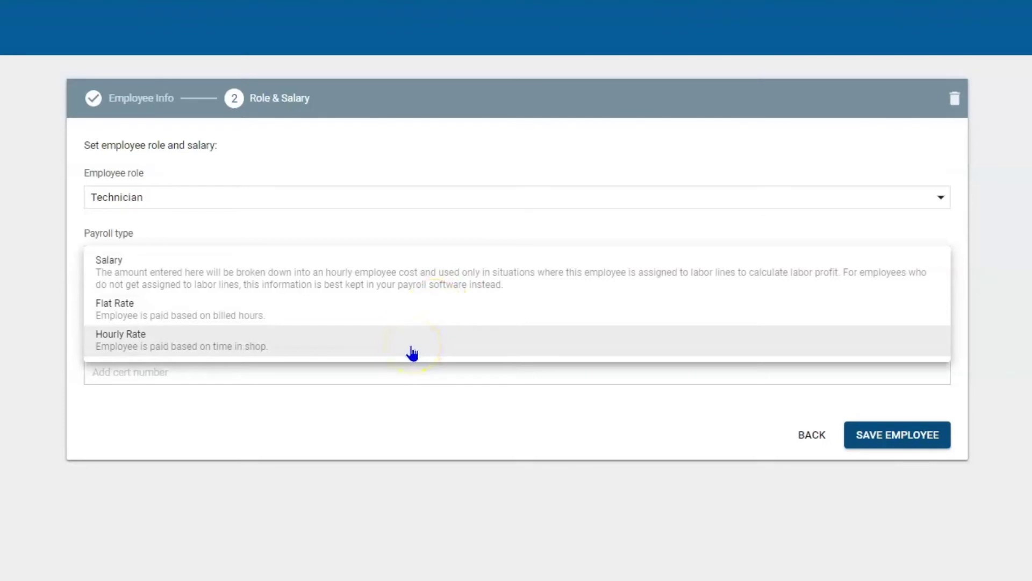
pyautogui.click(407, 314)
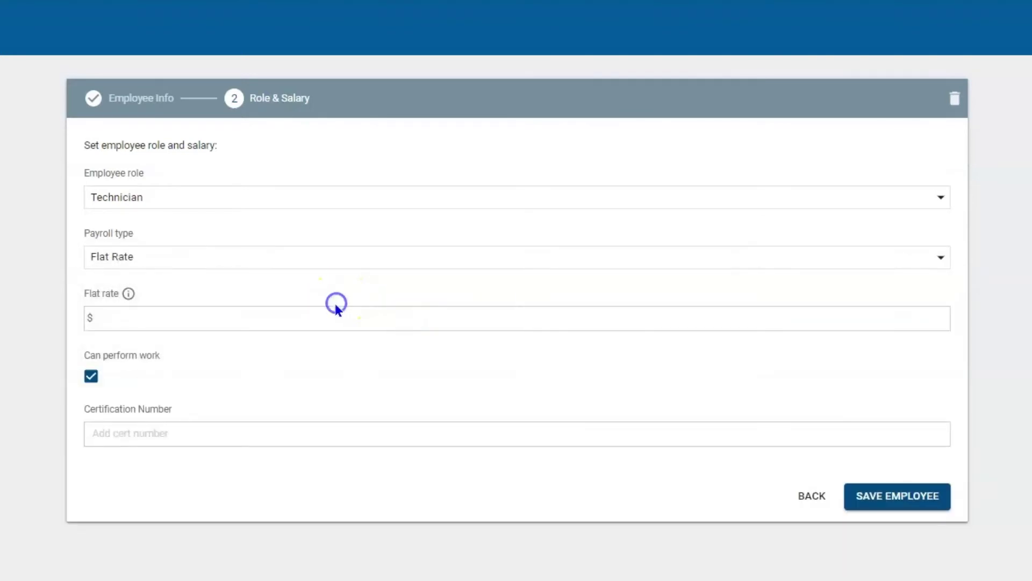
pyautogui.click(330, 315)
pyautogui.write('25')
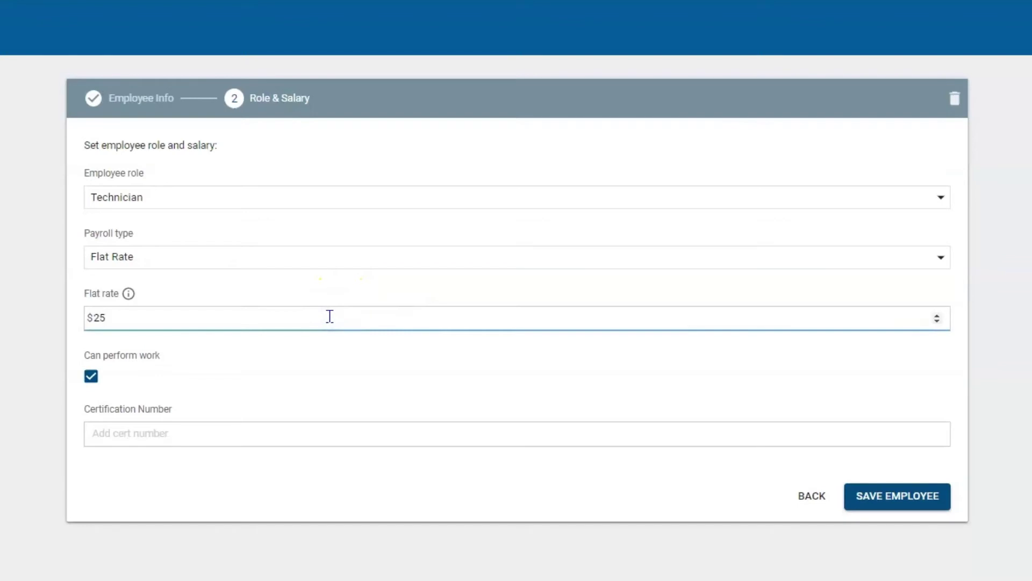
# Switch the payroll type to Salary, then back to Flat Rate
pyautogui.click(371, 260)
pyautogui.click(334, 273)
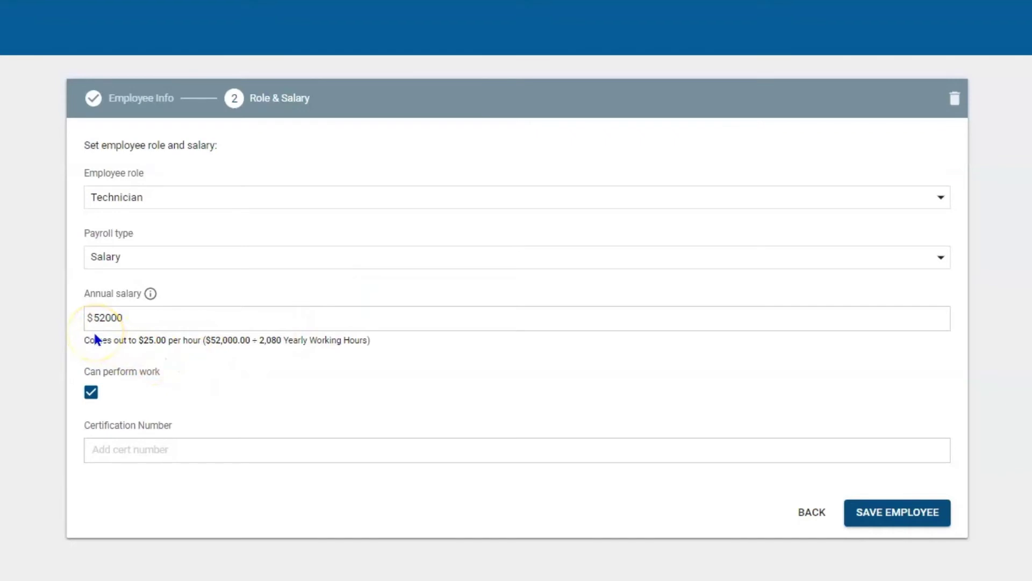
pyautogui.click(219, 258)
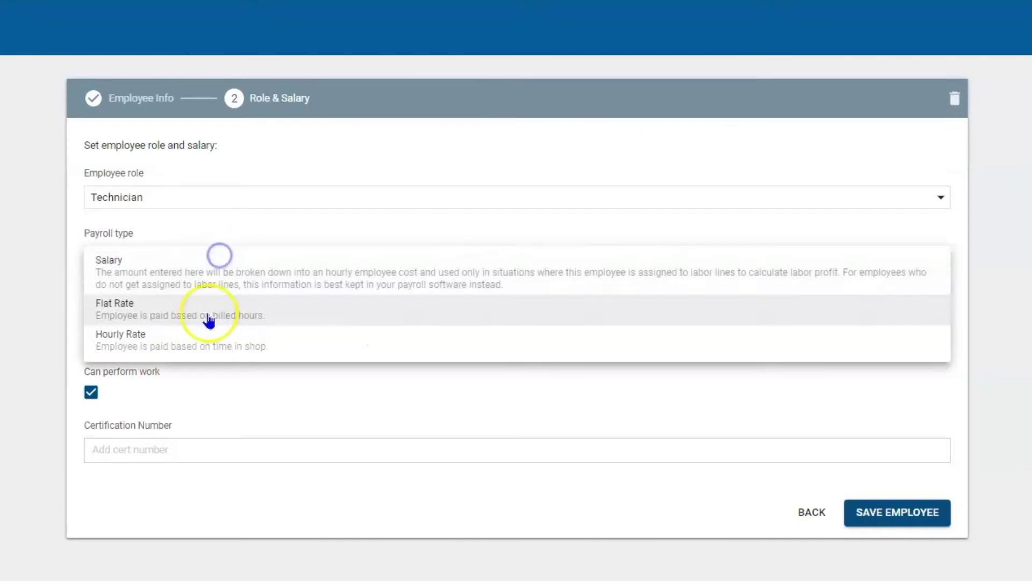
pyautogui.click(199, 337)
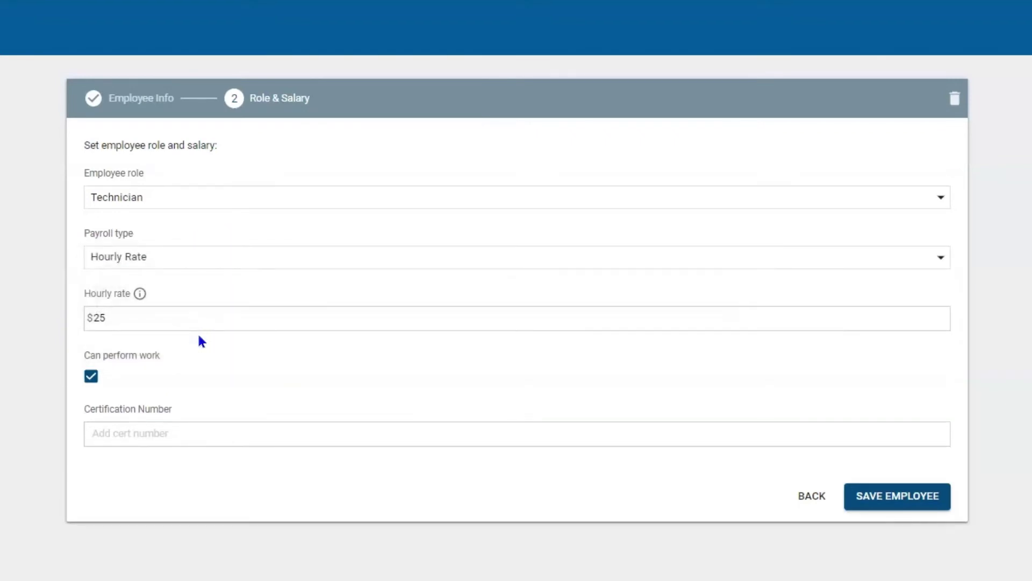
pyautogui.click(203, 307)
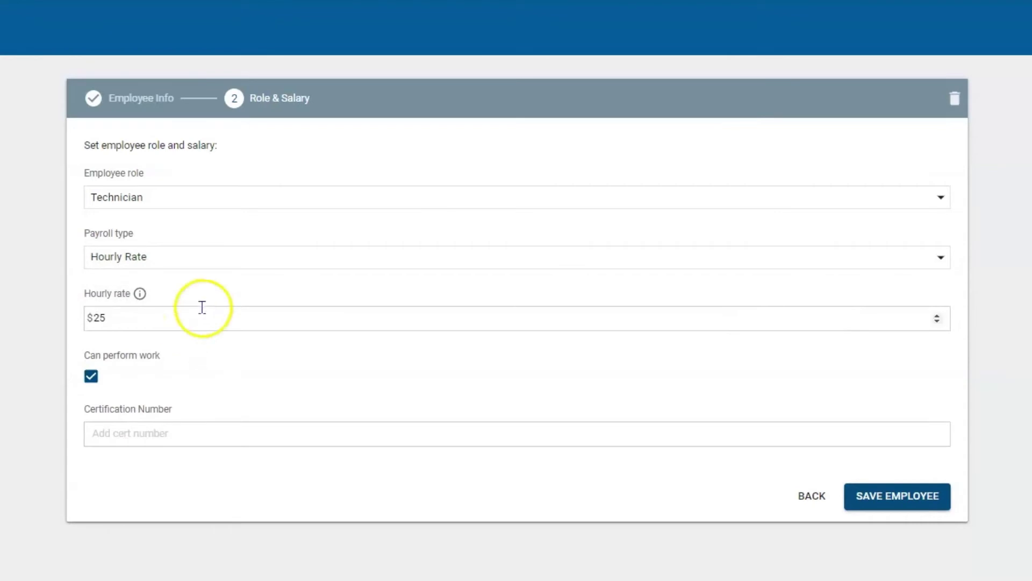
pyautogui.click(217, 256)
pyautogui.click(174, 341)
pyautogui.click(189, 302)
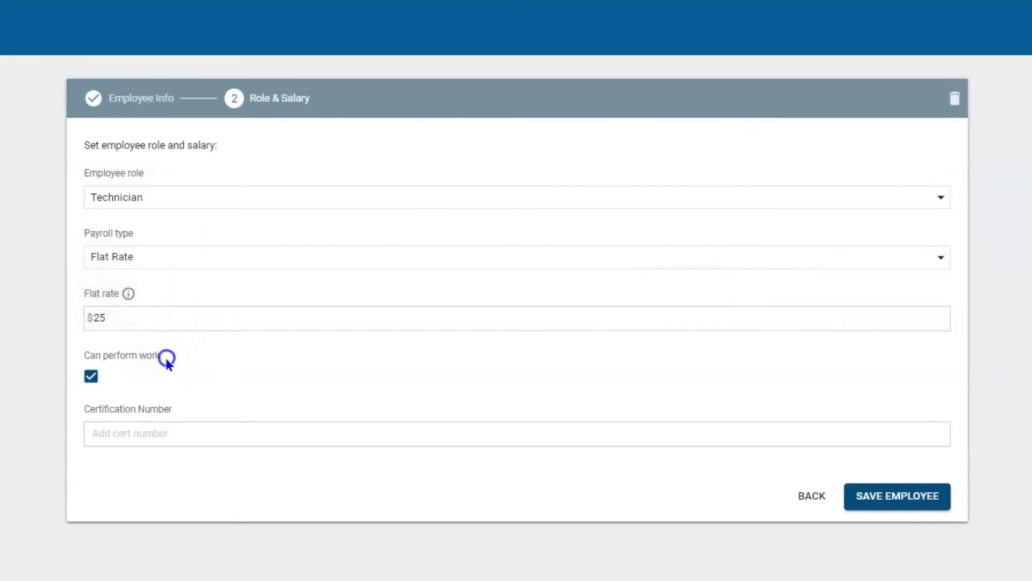
# Clear a stray text selection and leave Can perform work enabled
pyautogui.moveTo(166, 361); pyautogui.dragTo(79, 352)
pyautogui.click(136, 378)
pyautogui.click(97, 376)
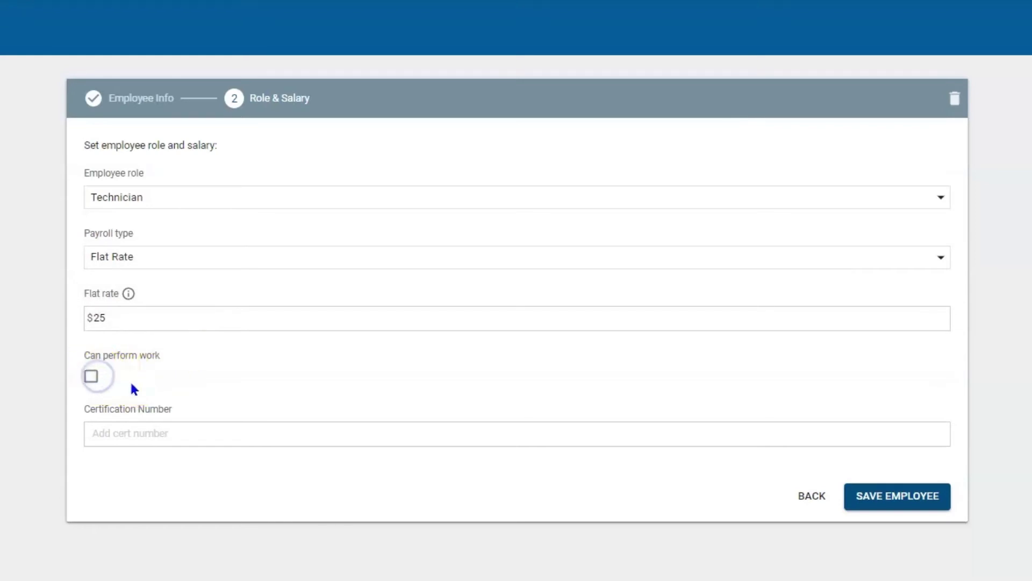
pyautogui.click(96, 377)
pyautogui.click(126, 383)
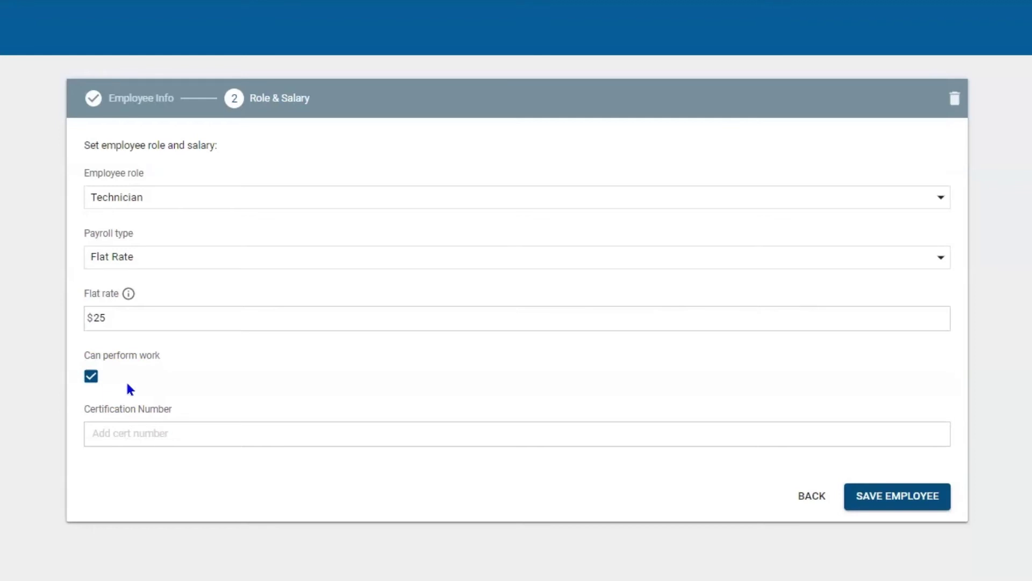
# Enter certification number 565656 and save the new technician
pyautogui.click(179, 425)
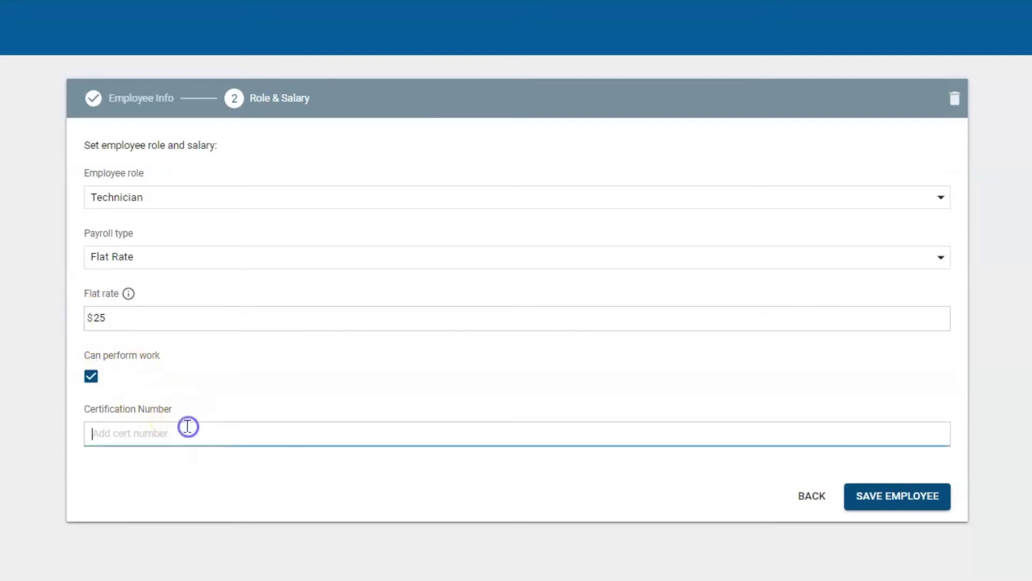
pyautogui.write('565656')
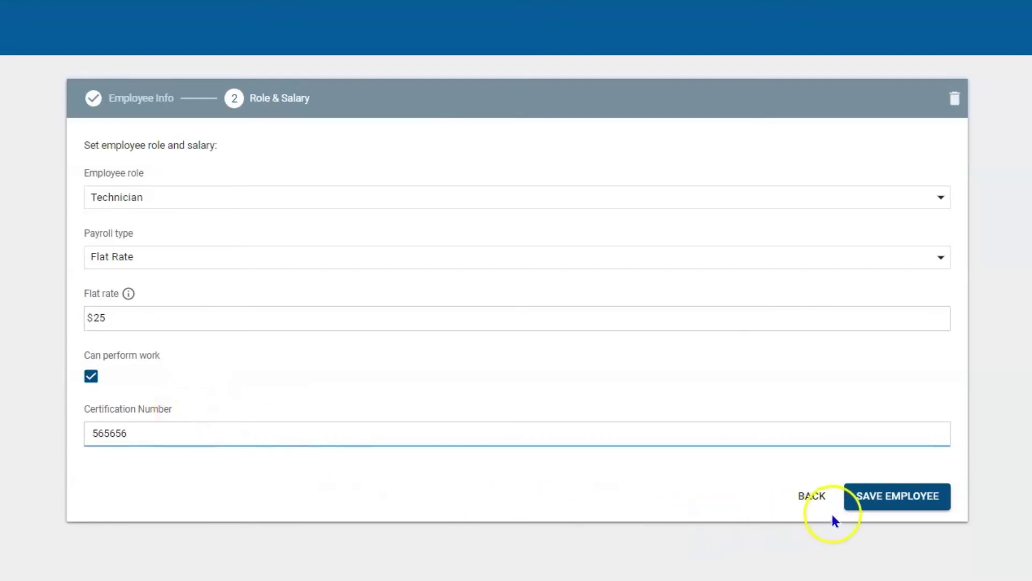
pyautogui.click(879, 497)
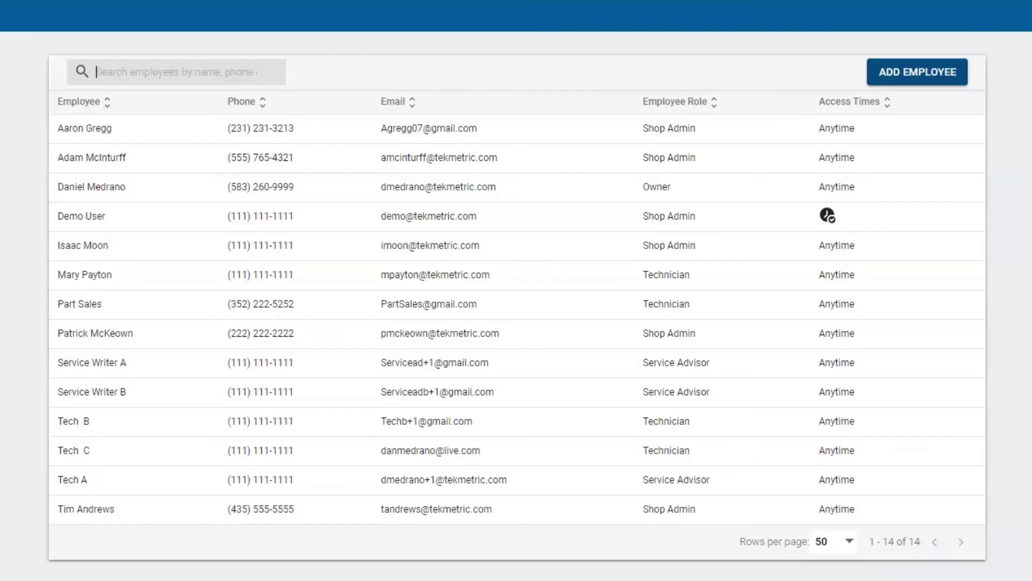
# Open the technician's profile, start editing Employee info, then cancel without changes
pyautogui.click(127, 425)
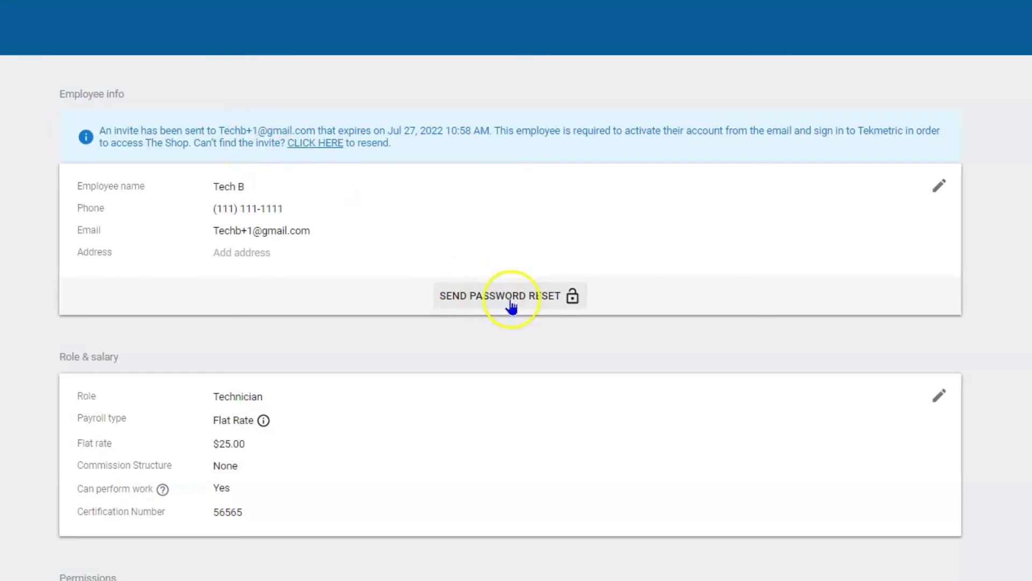
pyautogui.click(520, 296)
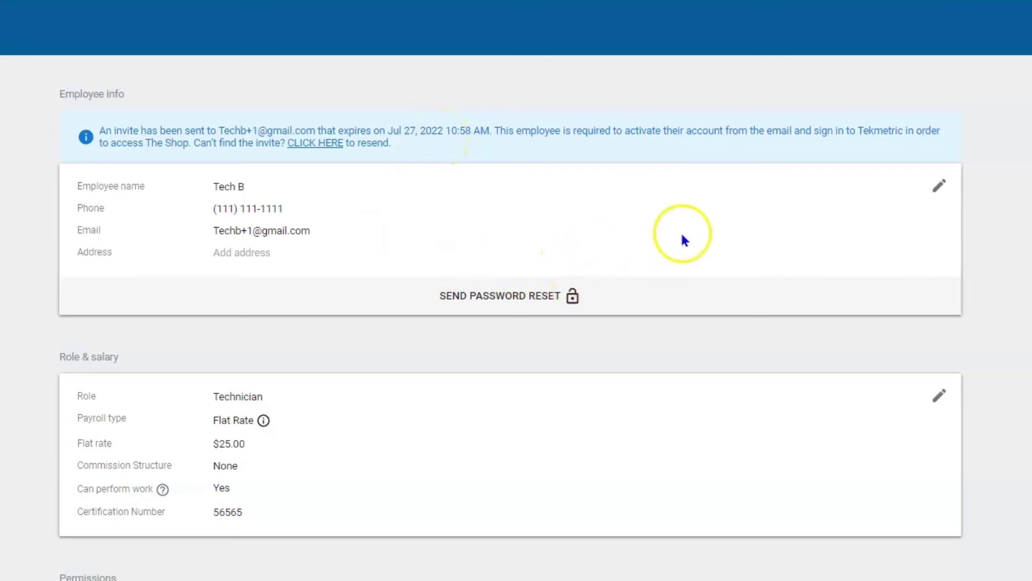
pyautogui.click(938, 186)
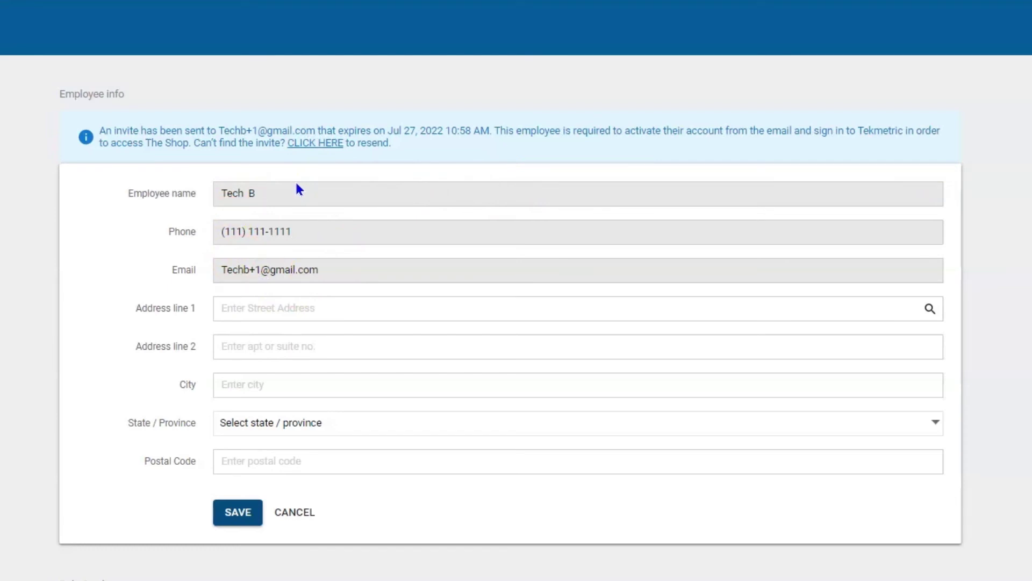
pyautogui.click(295, 512)
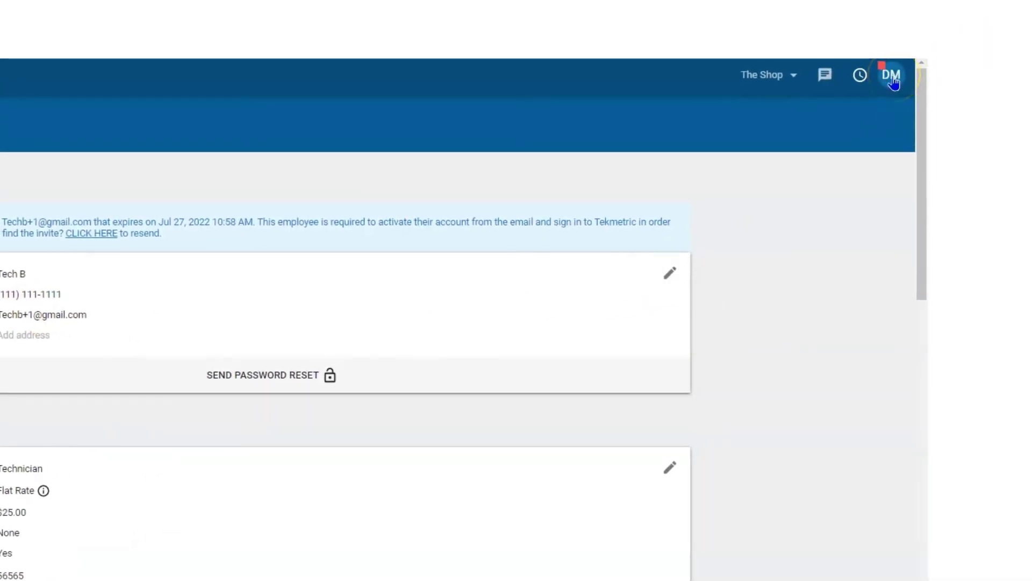
# Go to My Profile from the signed-in user's account menu
pyautogui.click(893, 80)
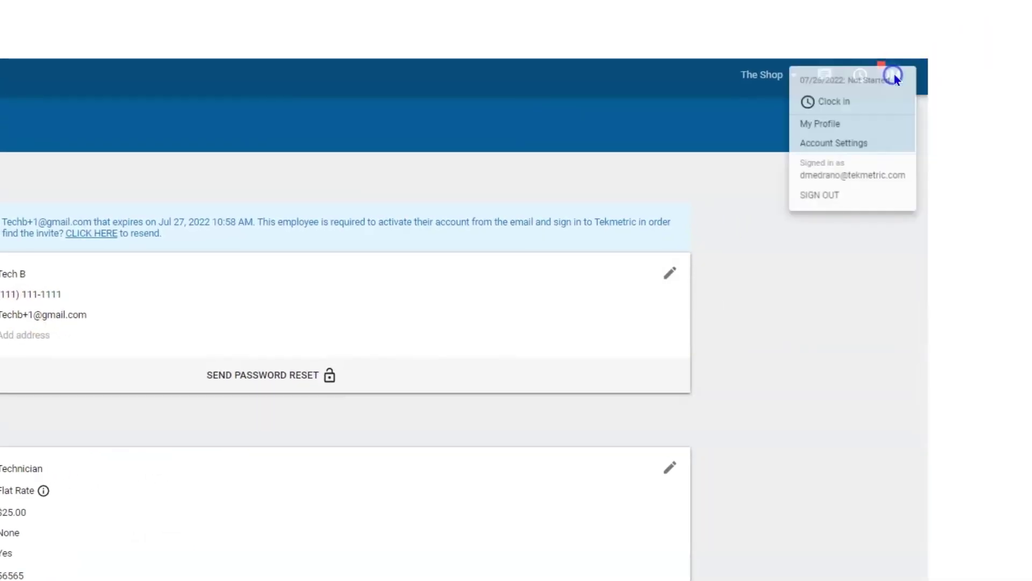
pyautogui.click(828, 126)
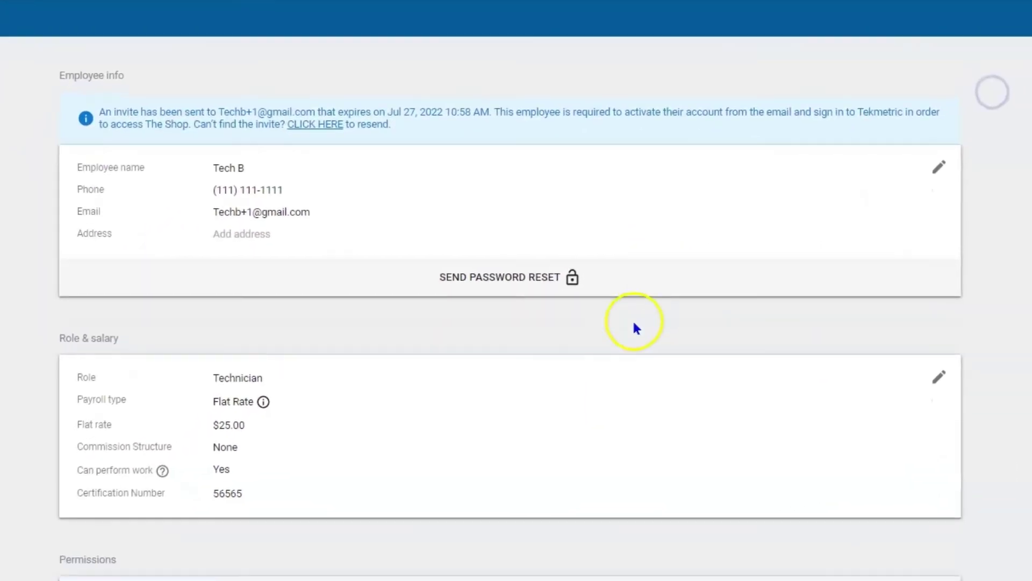
pyautogui.scroll(-3, 633, 318)
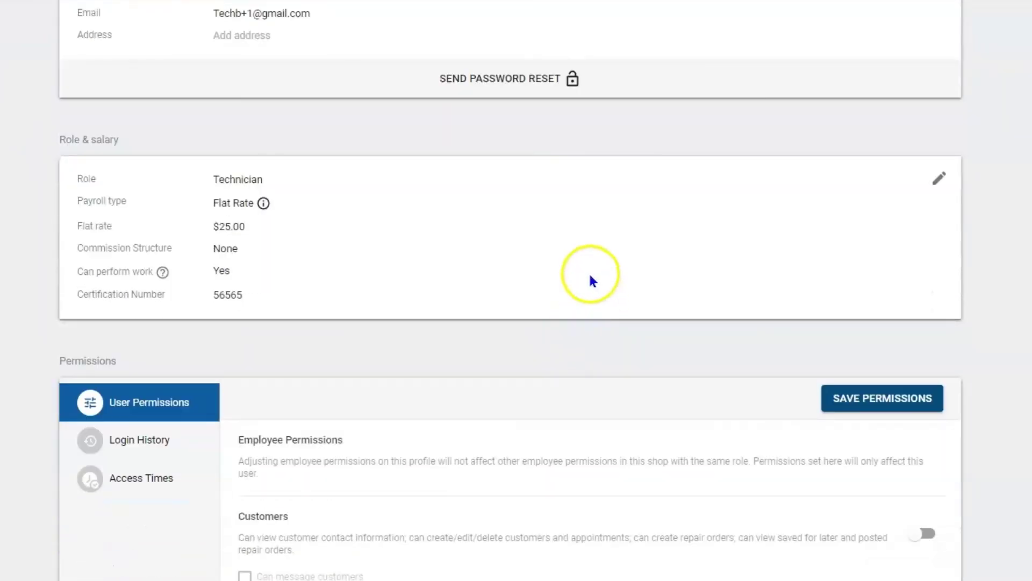
pyautogui.scroll(-5, 563, 333)
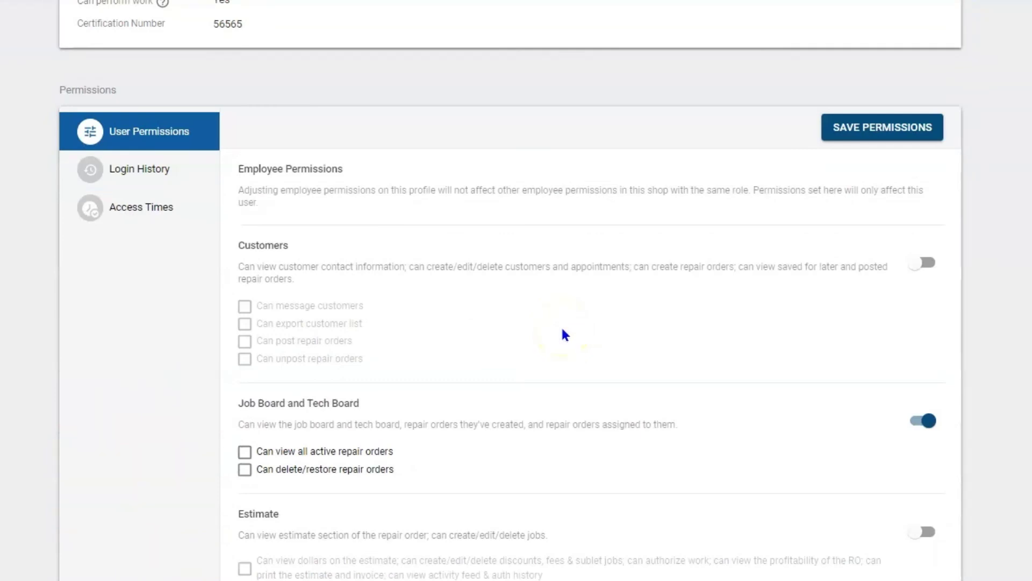
pyautogui.scroll(9, 565, 334)
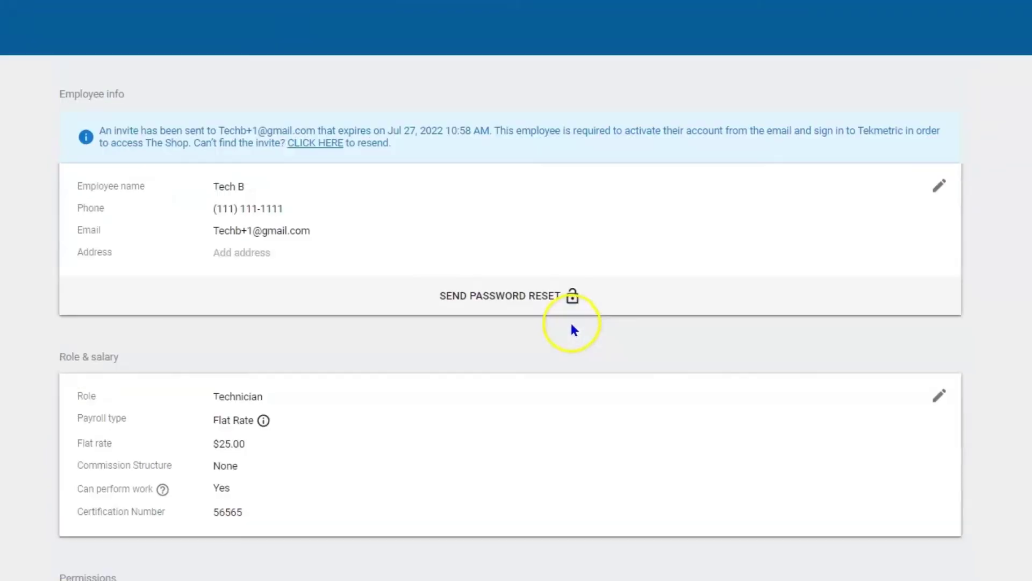